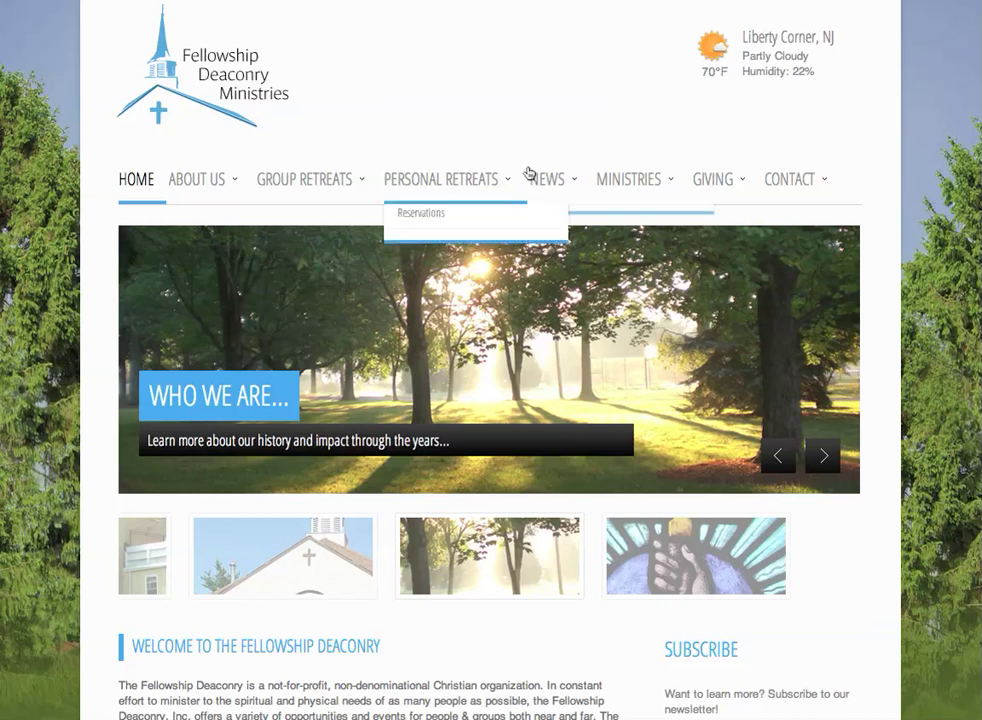
Step: Open the Seasons Newsletter Archives page from the News section of the public website
mouse_move(533, 177)
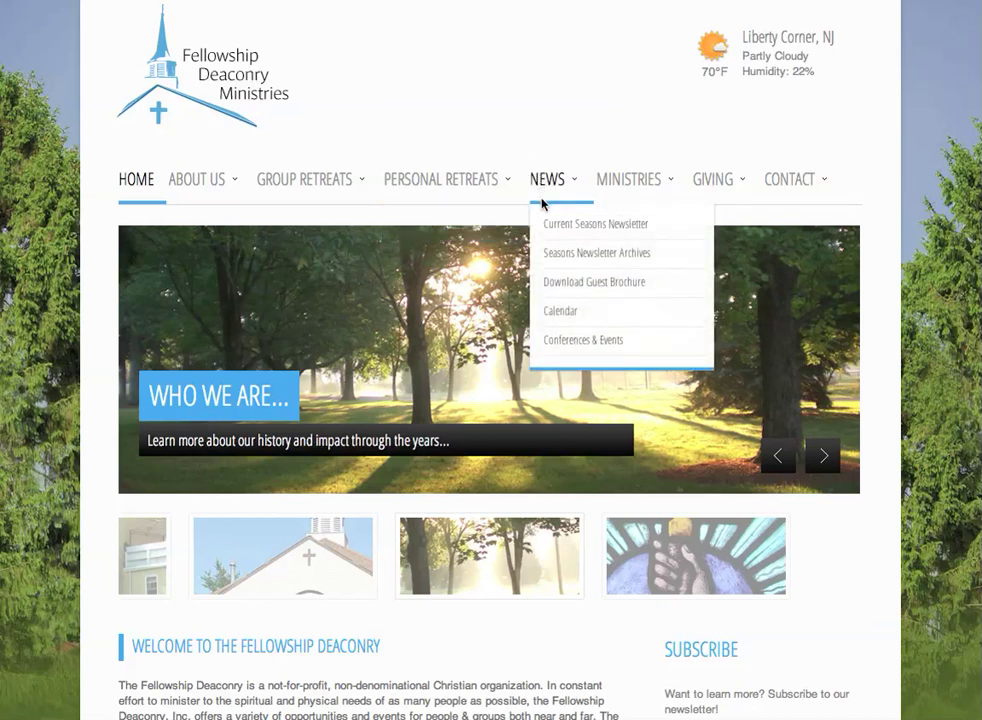
click(655, 259)
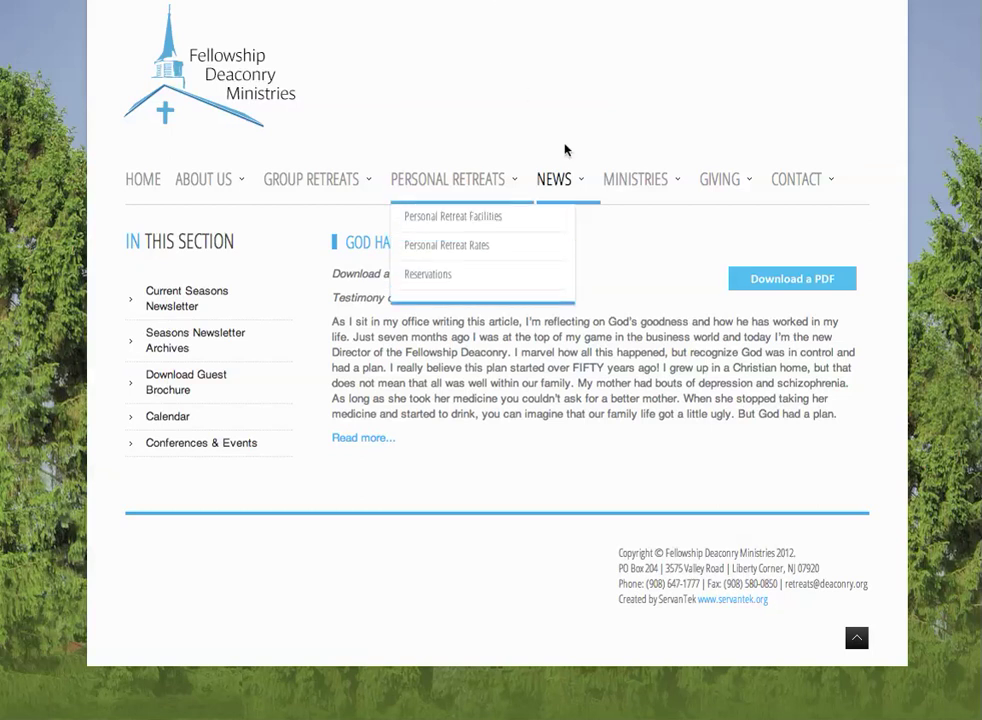
mouse_move(576, 163)
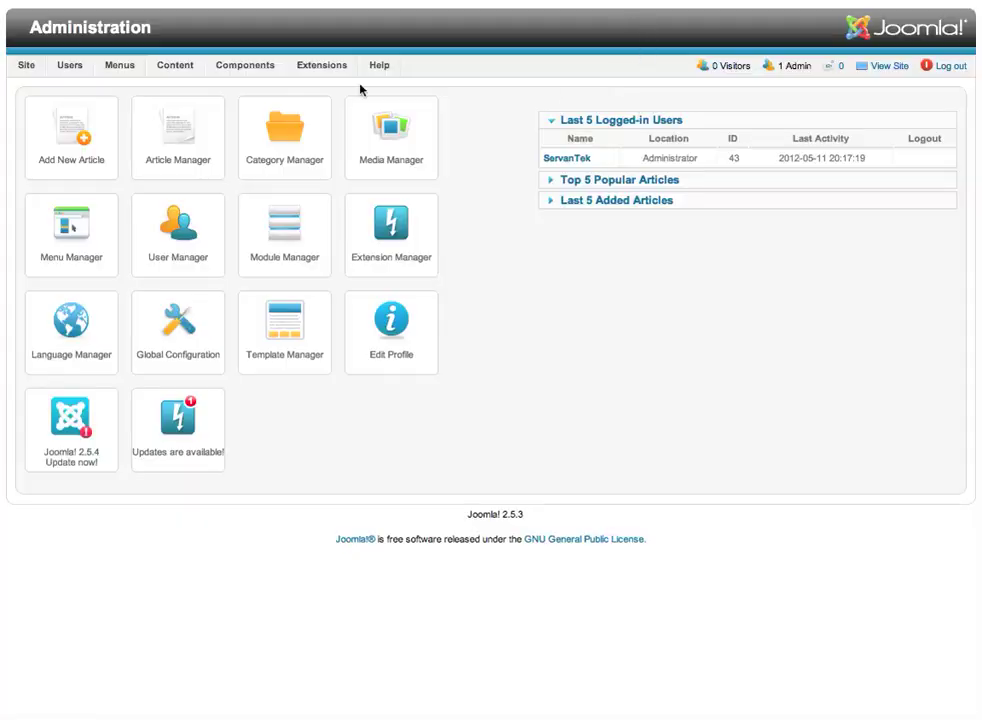
Step: Switch to the Joomla administration and start a new article titled "Newsletter Two" in the Newsletters category
mouse_move(184, 73)
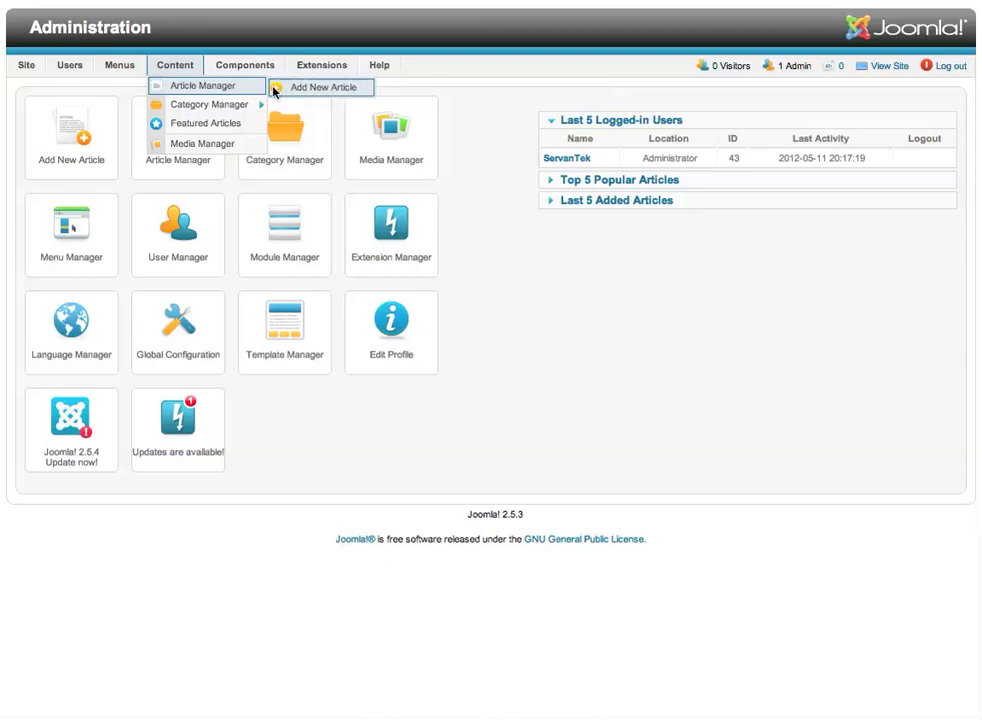
click(181, 88)
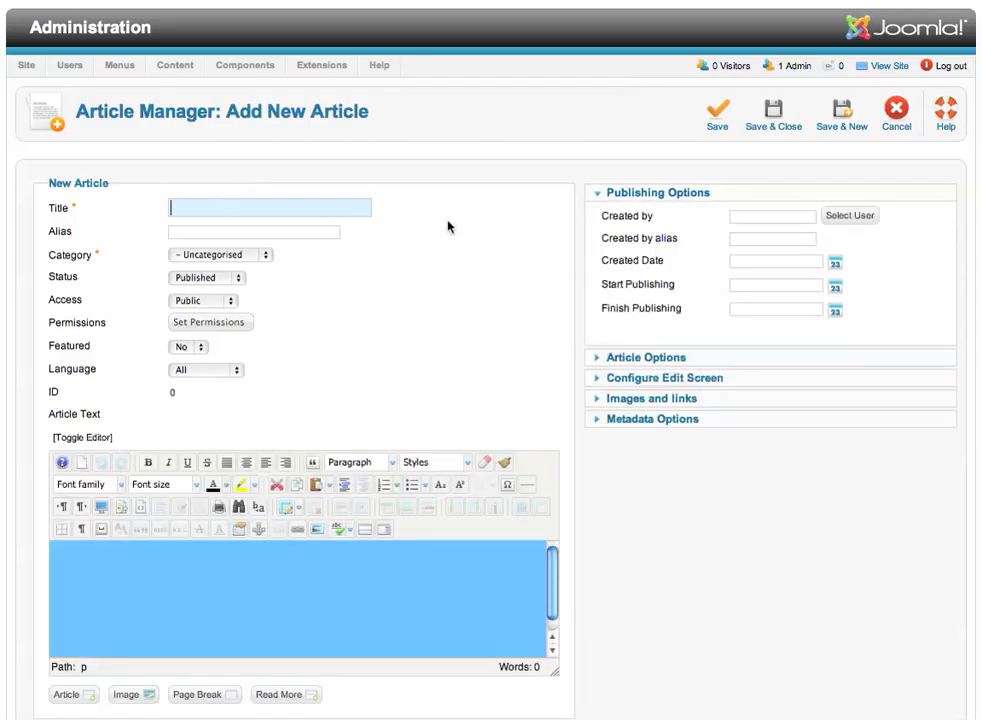
text(N)
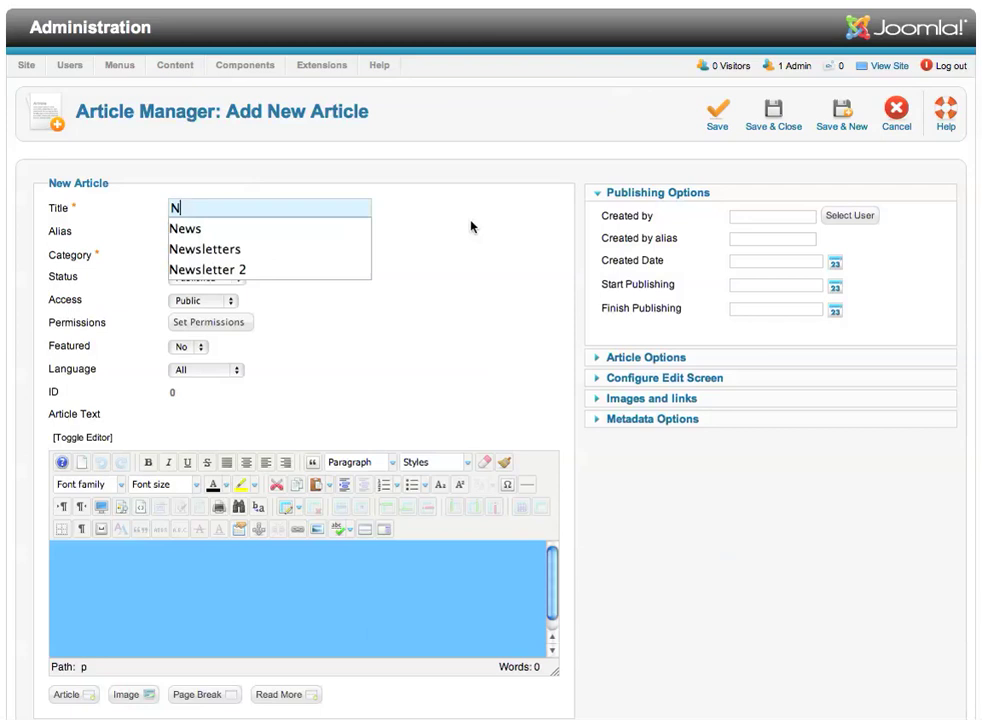
text(ewsletter t)
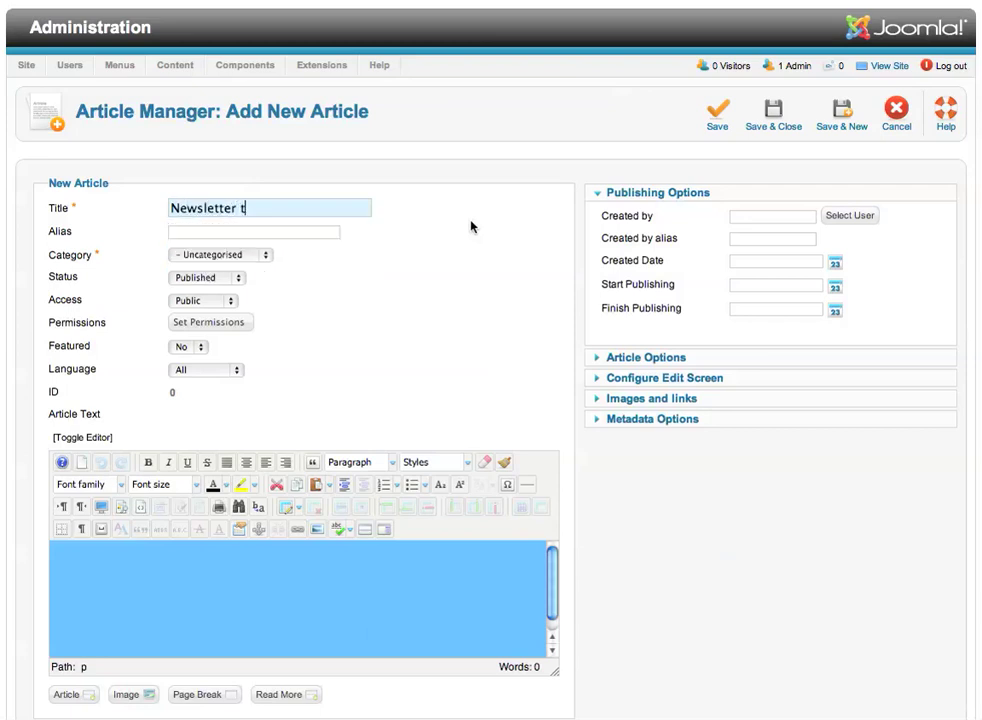
key(BackSpace)
text(Twio)
key(BackSpace)
key(BackSpace)
text(o)
click(262, 256)
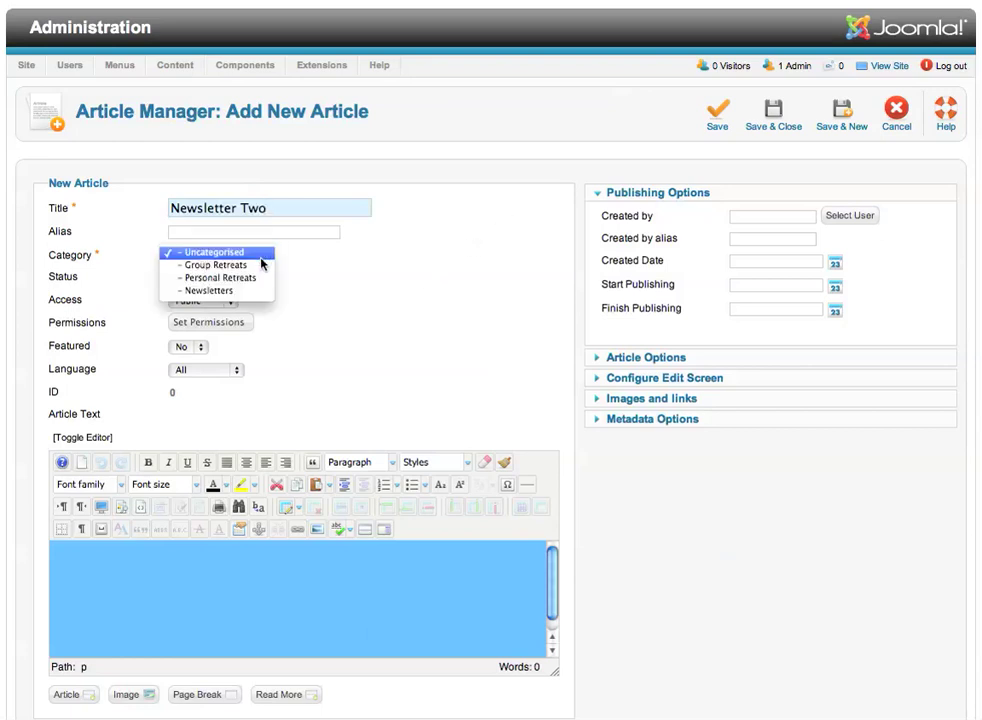
click(208, 290)
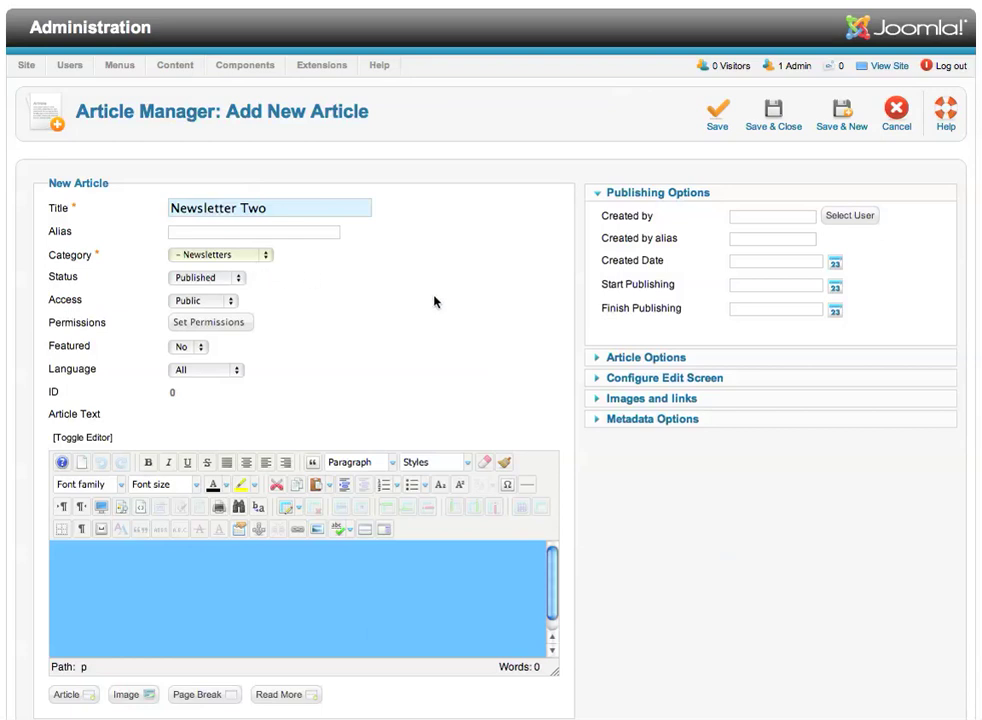
Step: Paste the lorem ipsum paragraphs from the Untitled 2 text document into the article body
click(100, 590)
key(super+Tab)
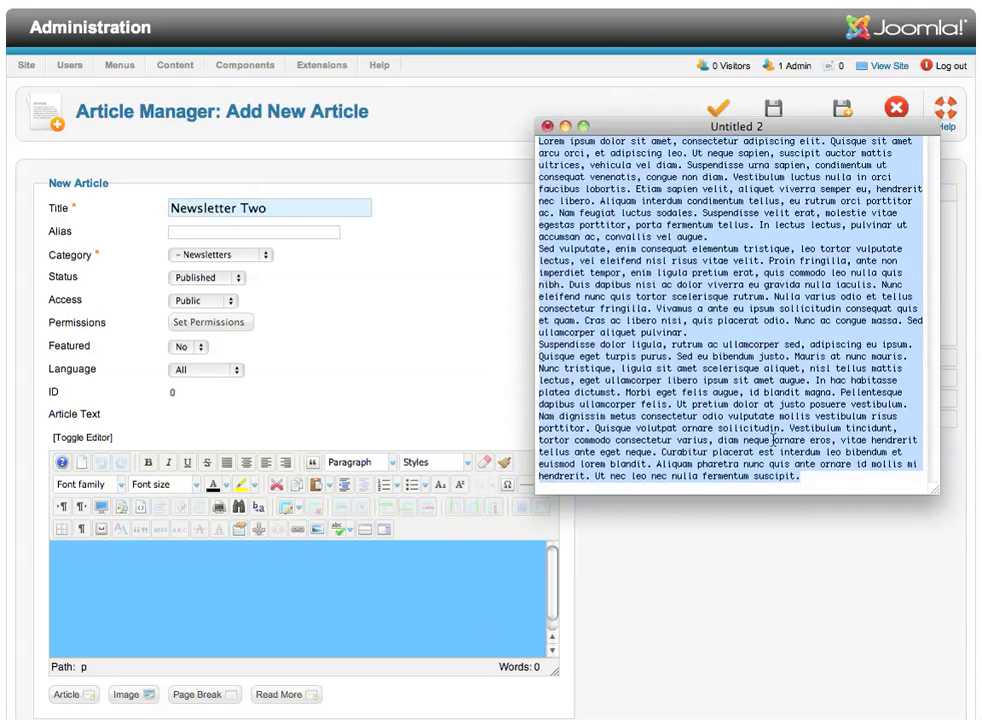
click(152, 605)
key(super+v)
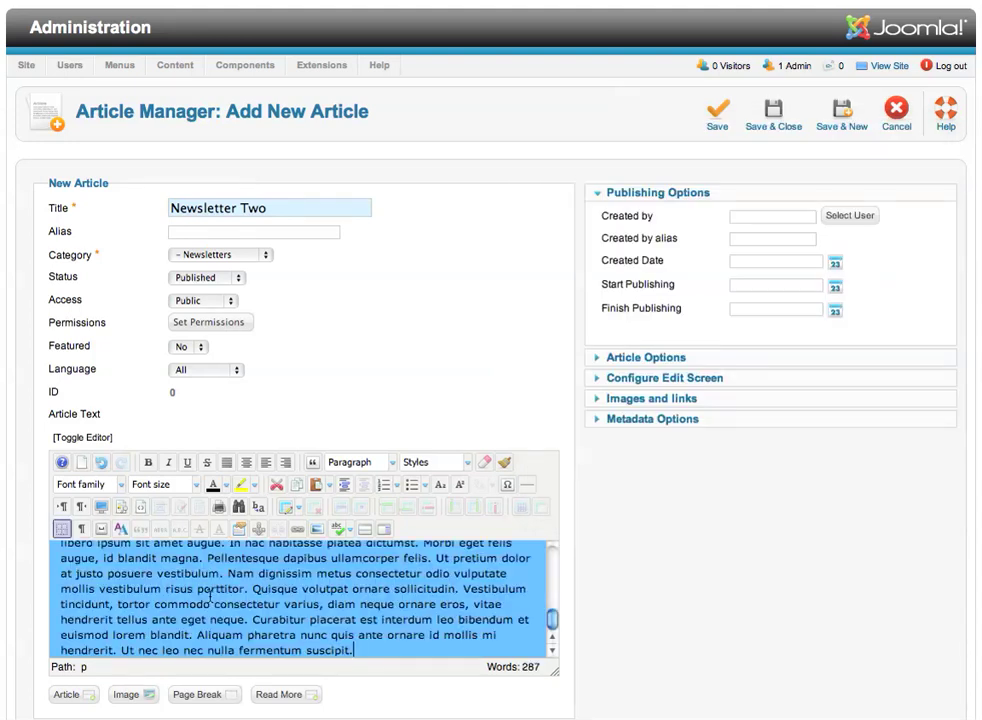
scroll(253, 604, up, 15)
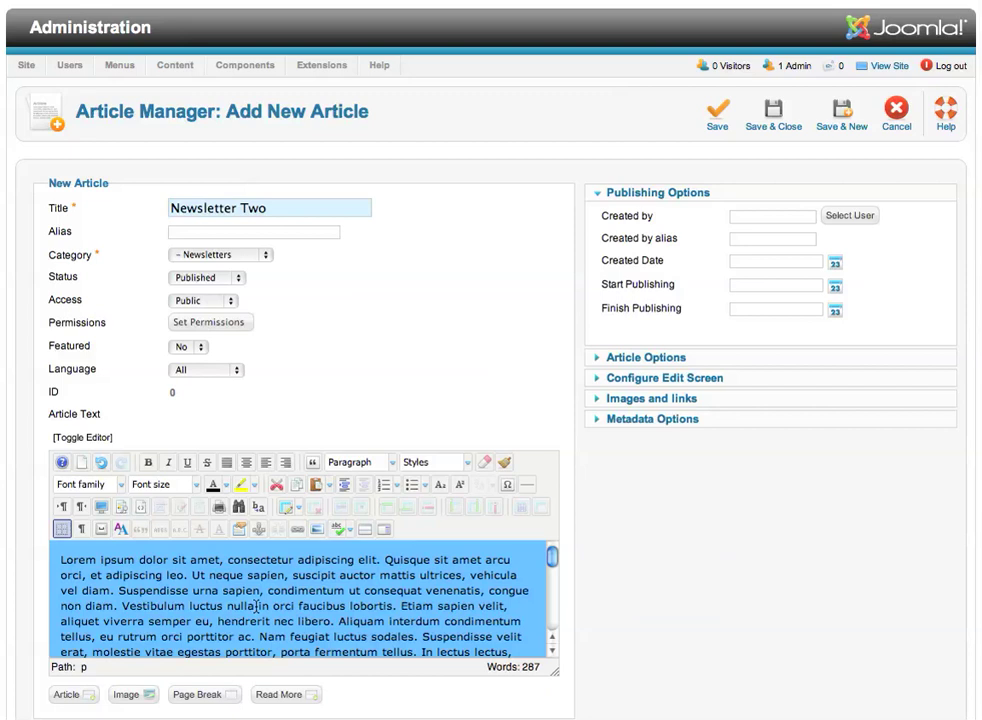
scroll(300, 608, down, 3)
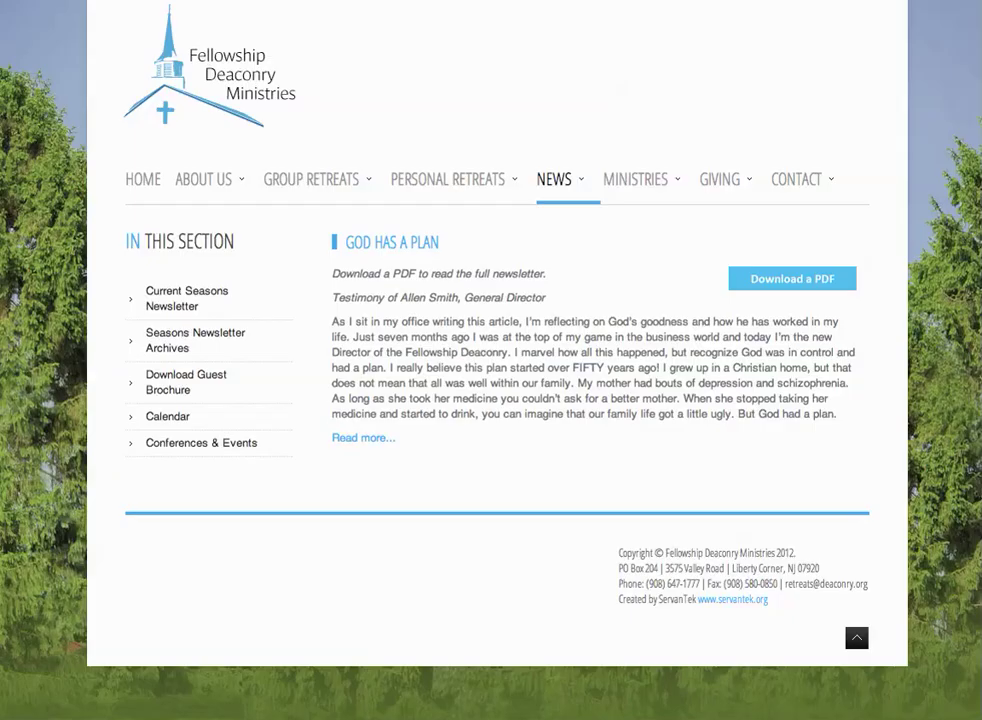
Step: Switch to the public site and view the full "God Has a Plan" article through its read-more link
click(362, 440)
scroll(605, 317, down, 1)
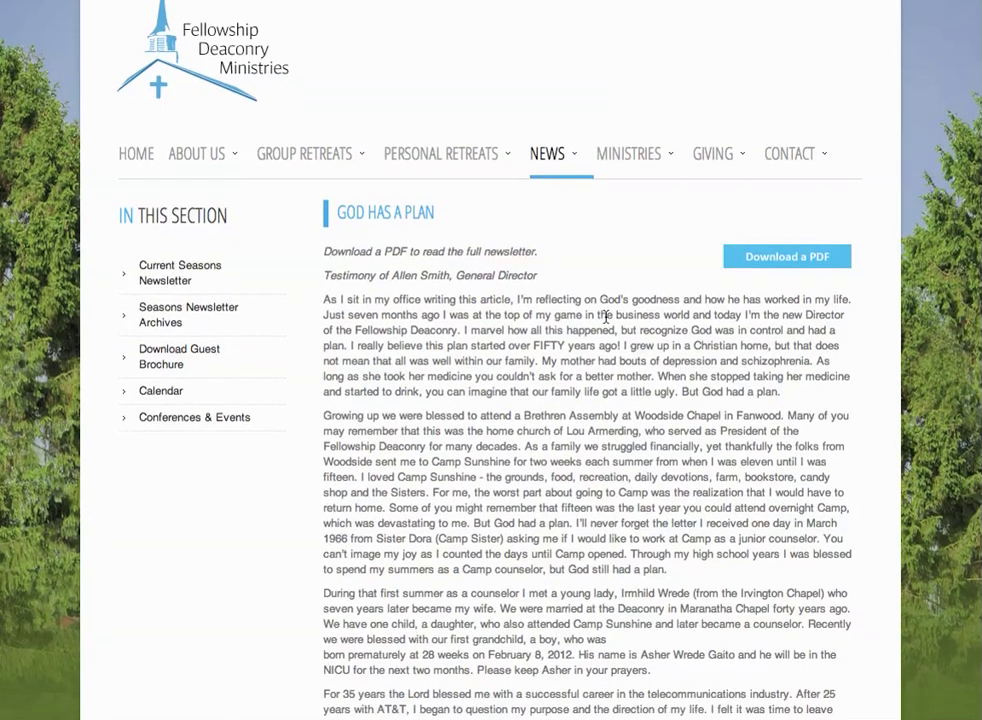
scroll(605, 317, down, 10)
scroll(607, 322, up, 10)
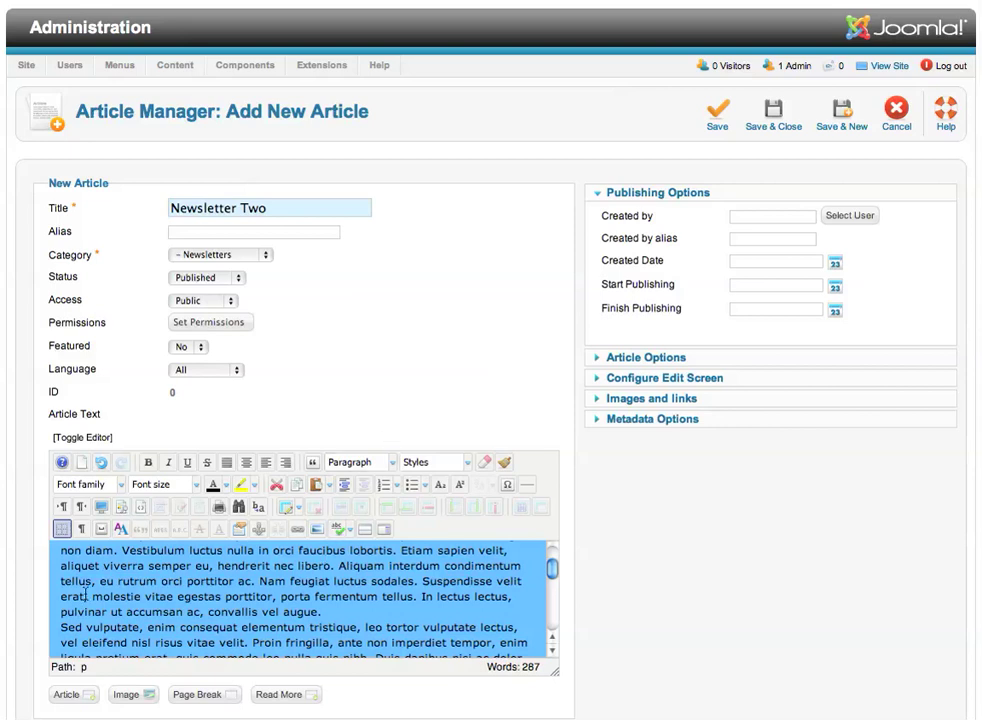
Step: Back in the new article, insert a Read More break after the first paragraph, then save and close the article
scroll(320, 596, down, 1)
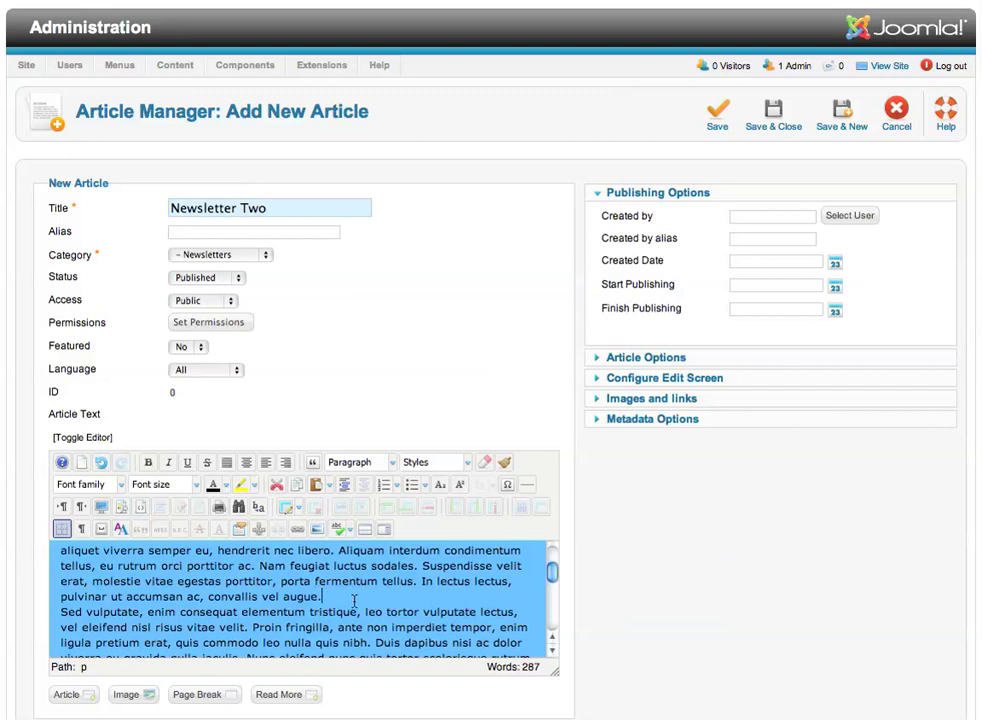
scroll(354, 600, up, 1)
scroll(354, 598, up, 3)
scroll(356, 592, down, 4)
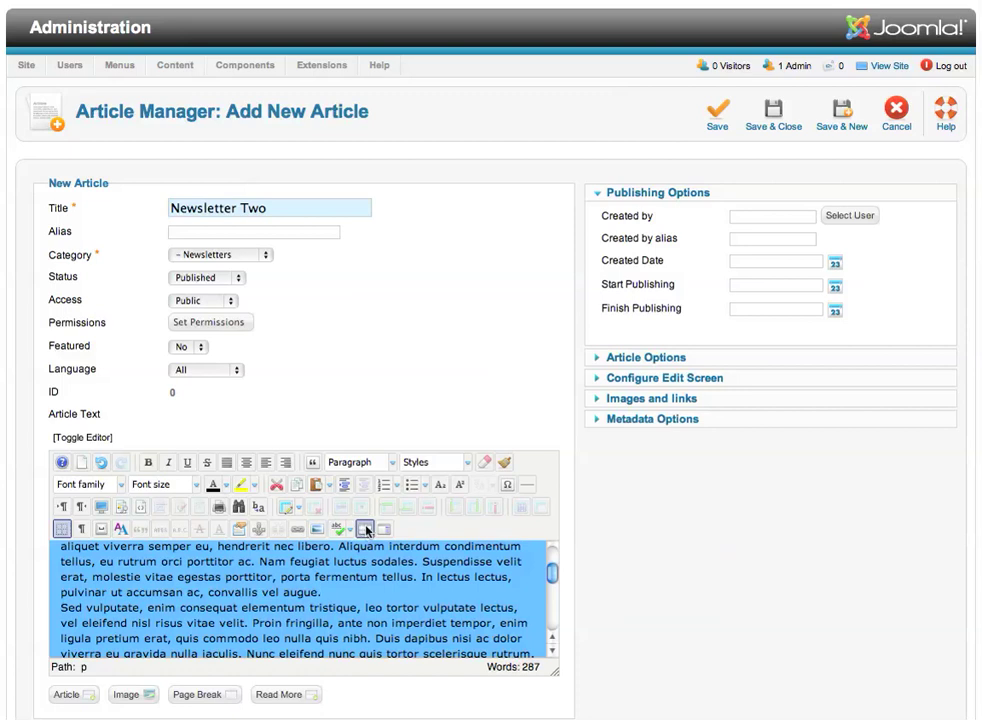
click(365, 532)
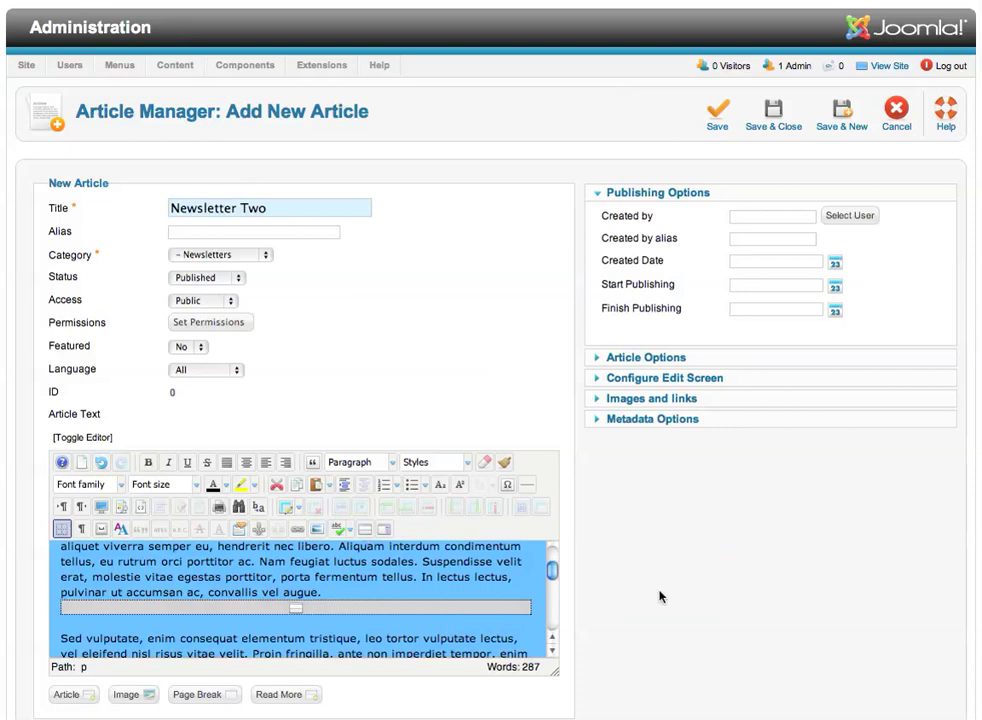
click(772, 113)
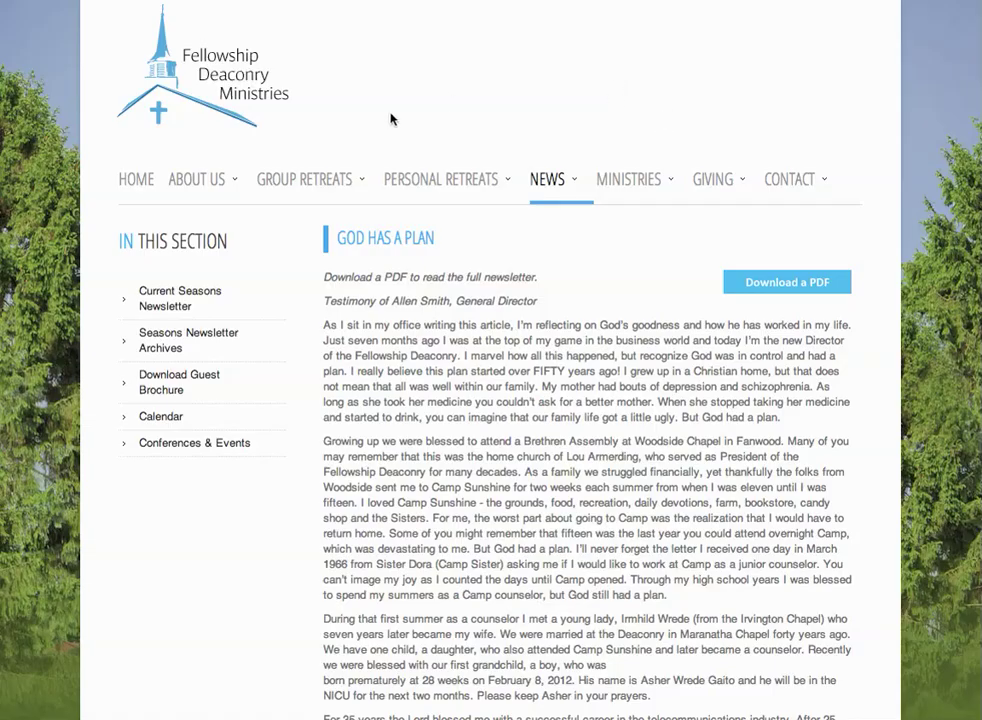
Step: Return to the public site and load the Seasons Newsletter Archives page again to check the newsletter listing
mouse_move(333, 164)
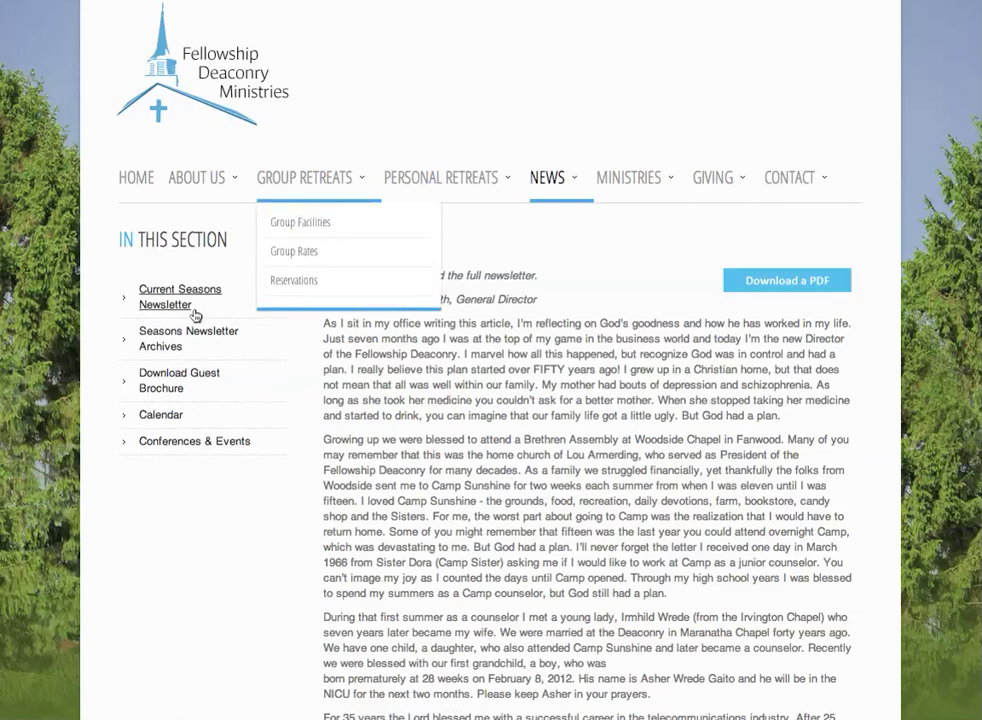
click(172, 335)
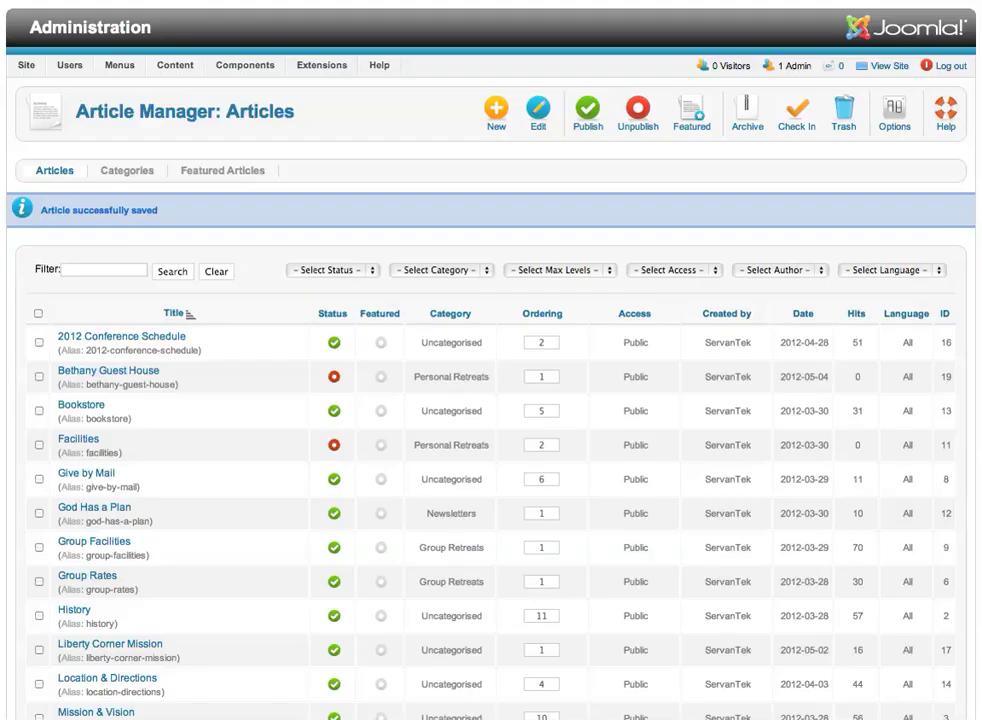
Step: In the Joomla administration, open the Main Menu's Seasons Newsletter Archives item for editing
mouse_move(102, 70)
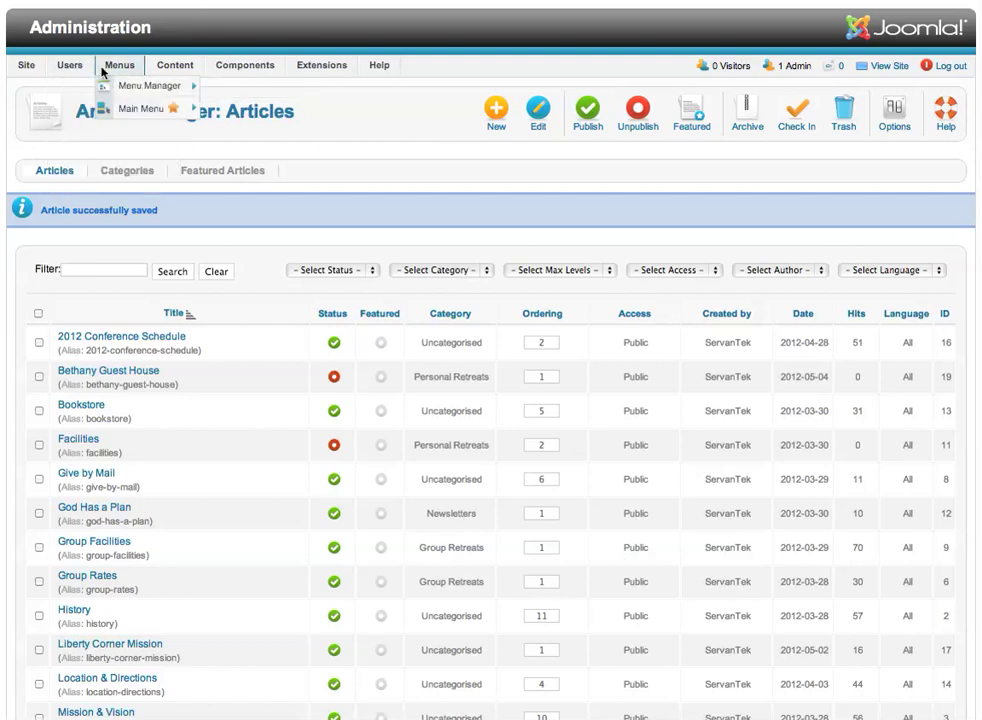
mouse_move(145, 113)
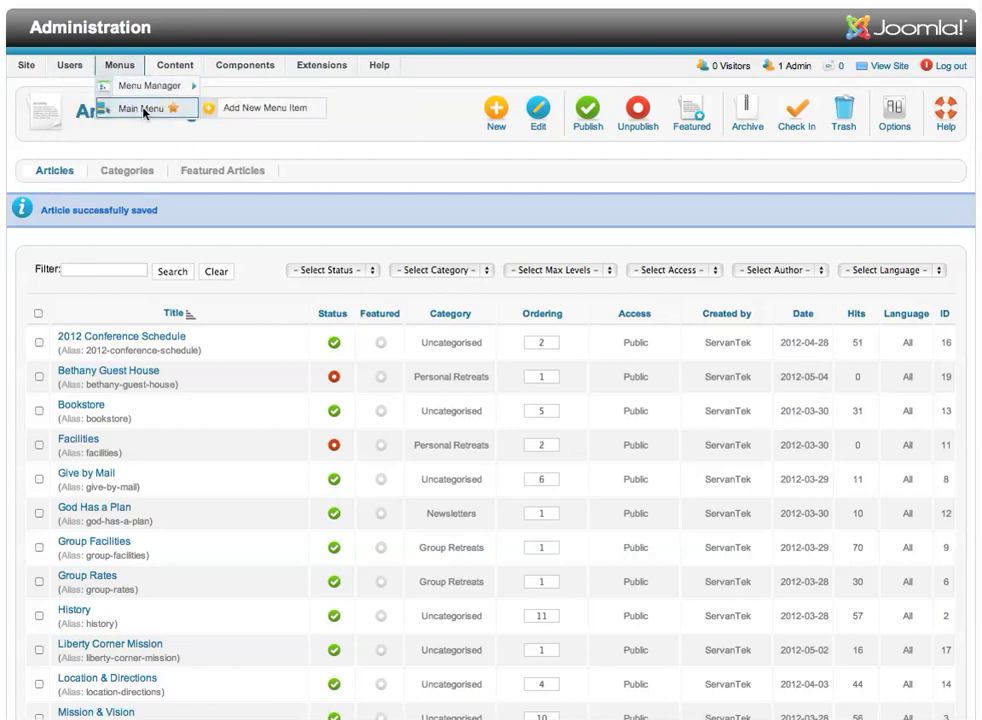
click(145, 110)
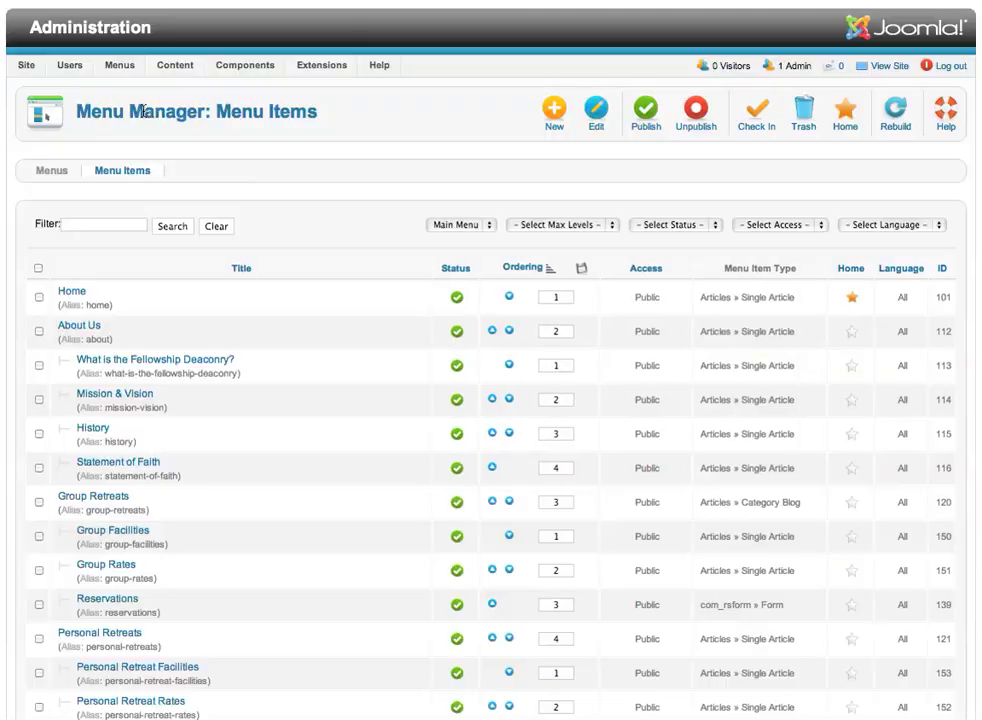
scroll(350, 193, down, 3)
scroll(349, 193, down, 10)
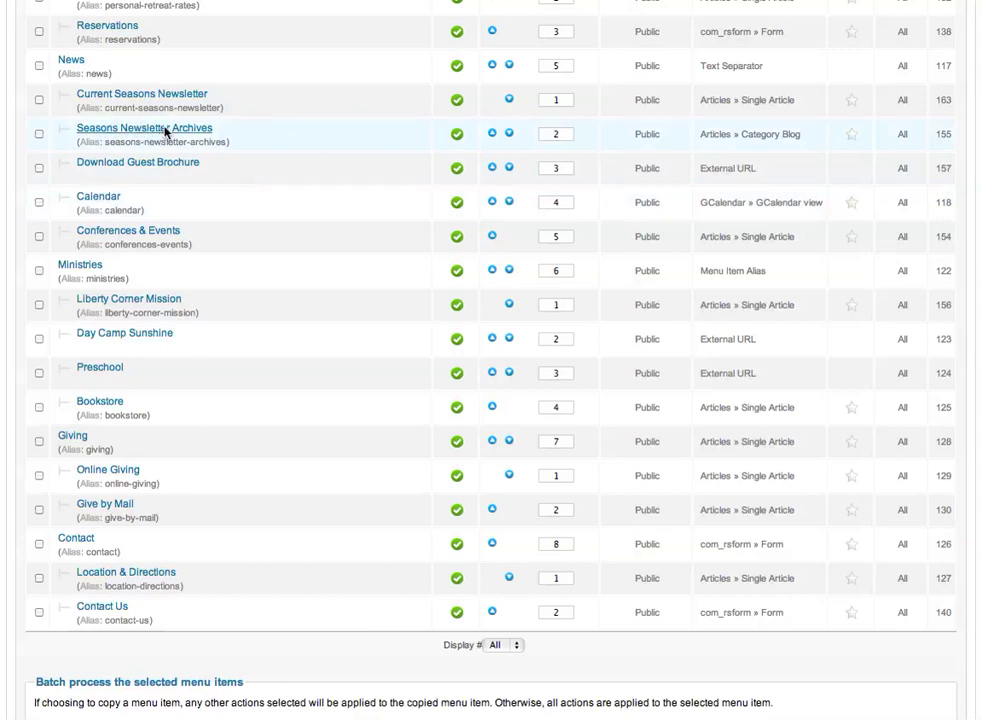
click(166, 133)
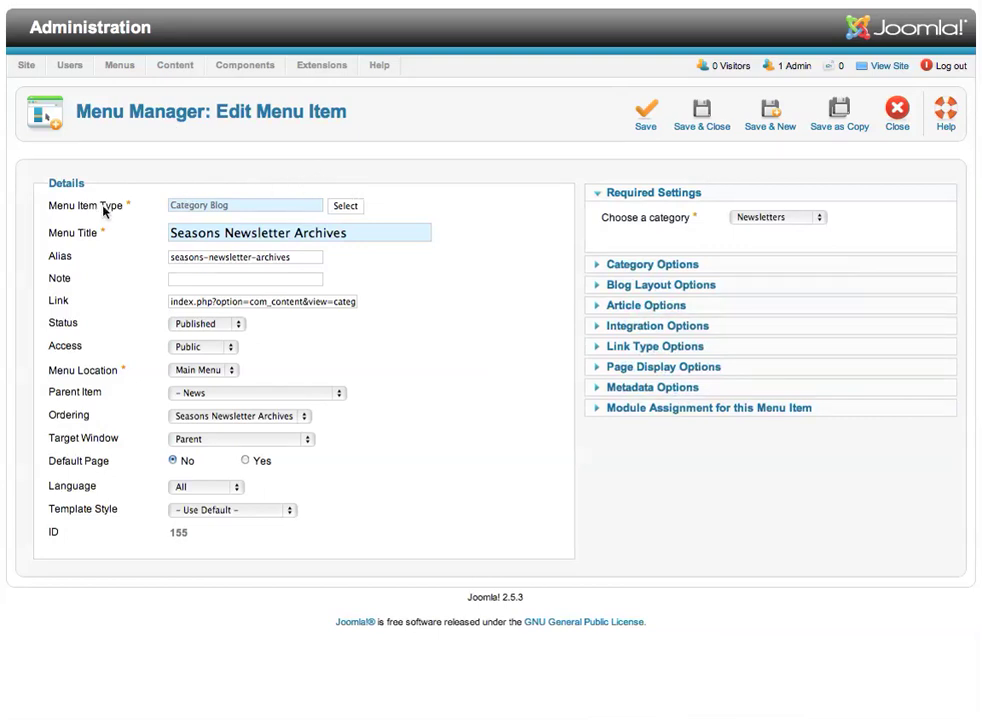
Step: Set the menu item's type to Category Blog with Newsletters as its category
mouse_move(99, 211)
click(345, 208)
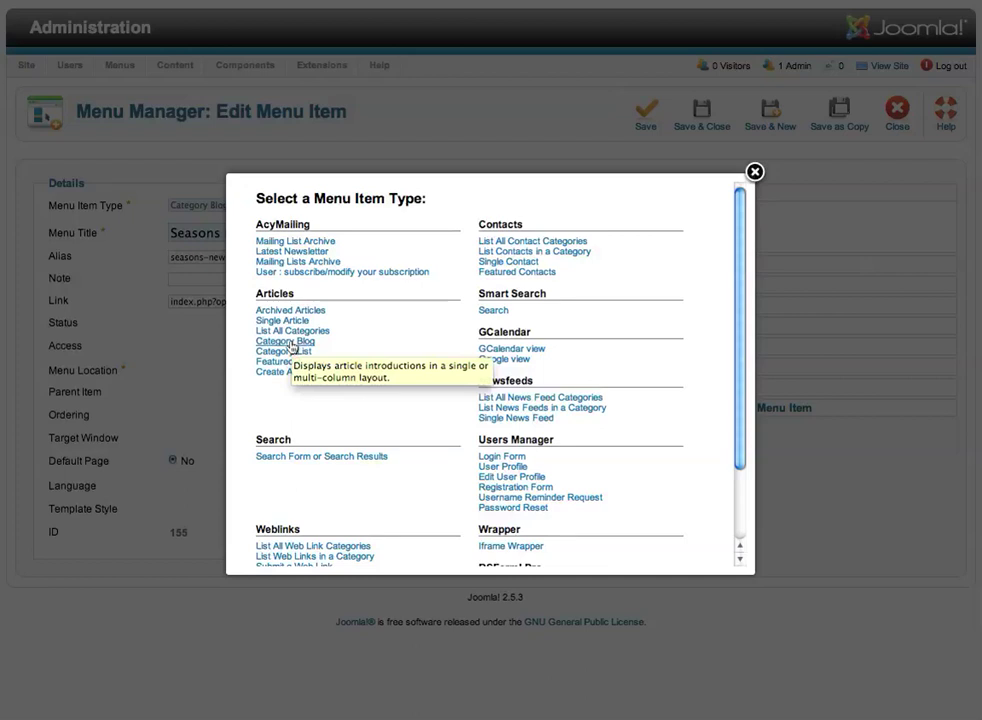
click(290, 345)
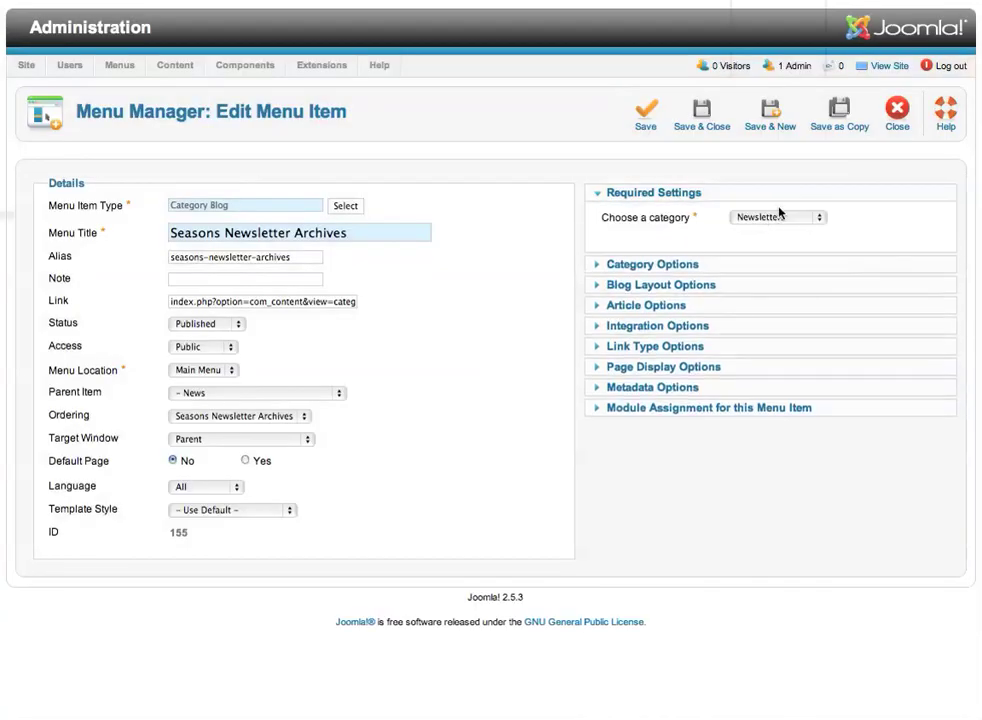
click(820, 218)
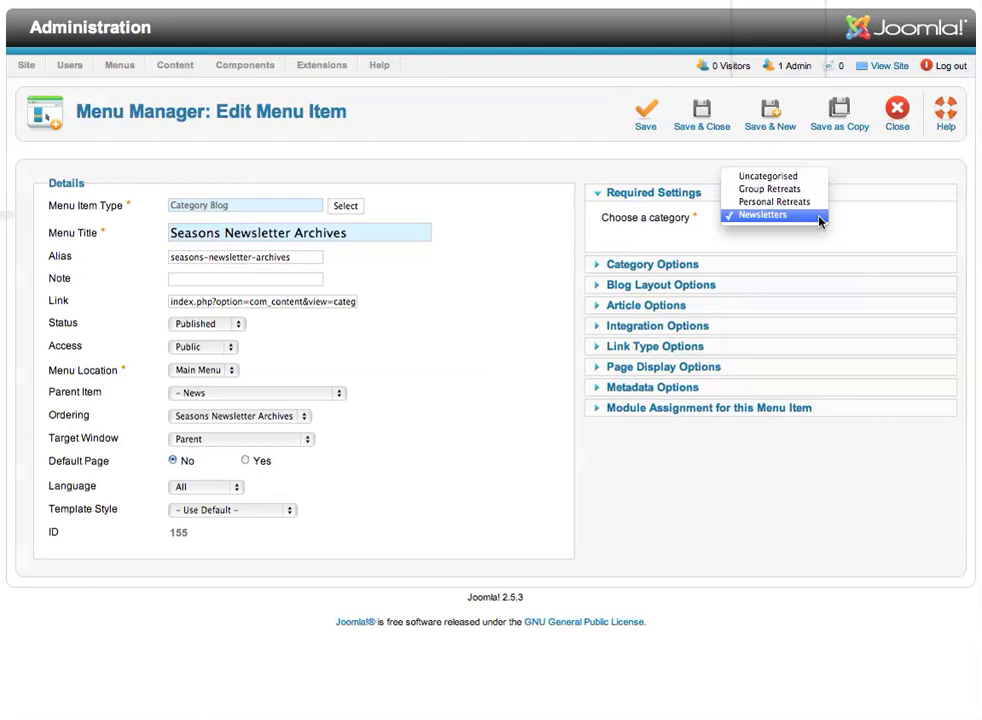
click(893, 218)
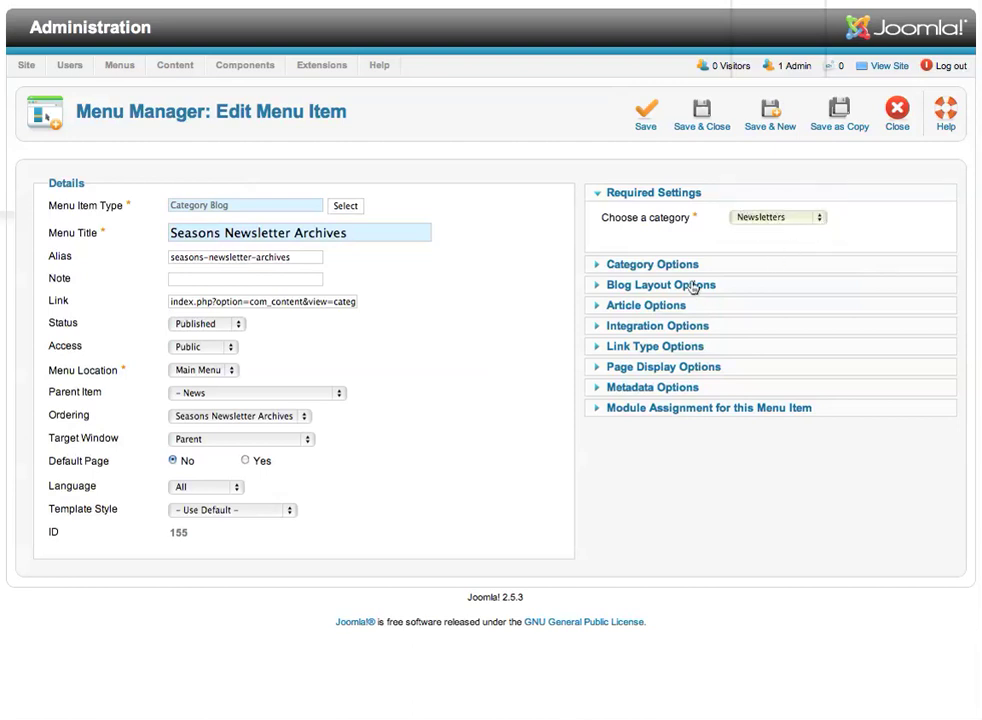
Step: Examine the Blog Layout Options for leading articles, intro articles, pagination, columns and links
click(599, 288)
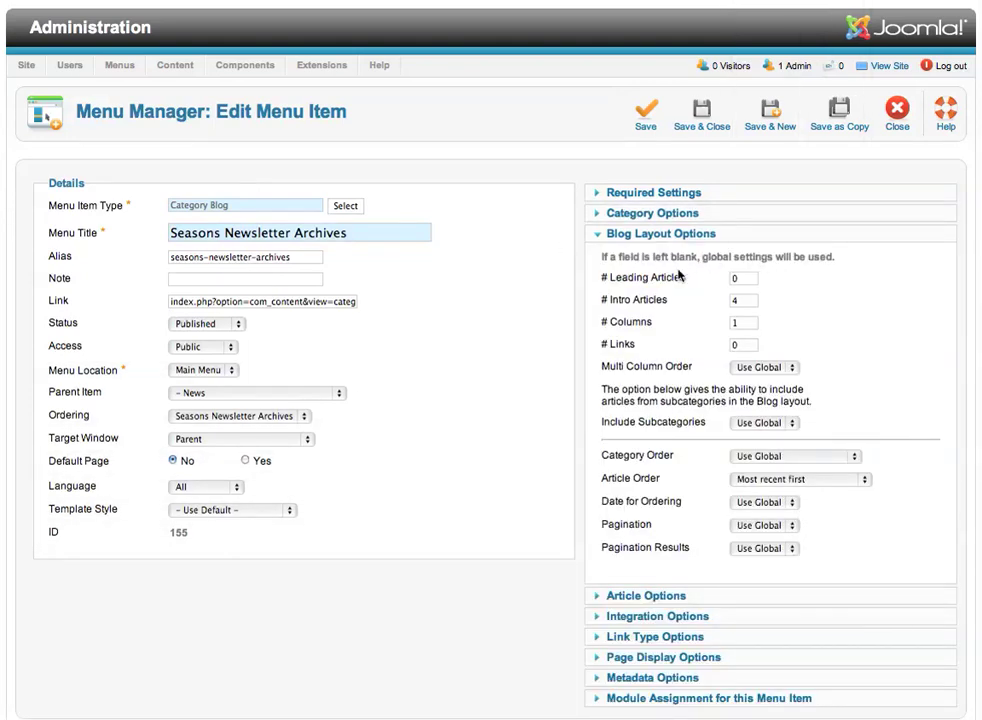
click(743, 279)
double_click(740, 300)
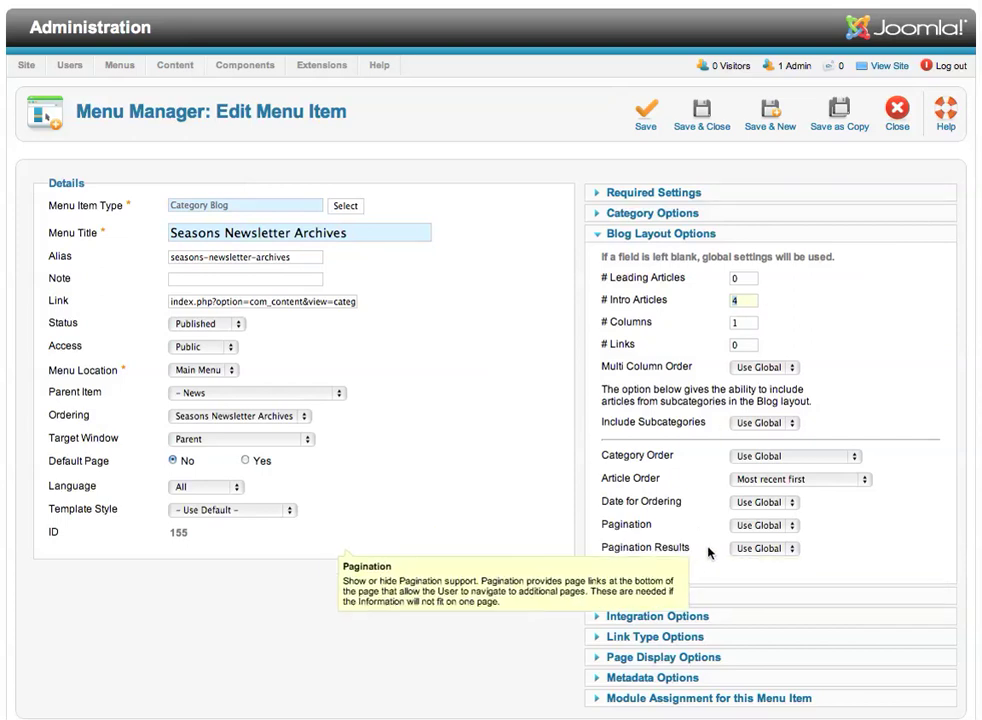
click(796, 528)
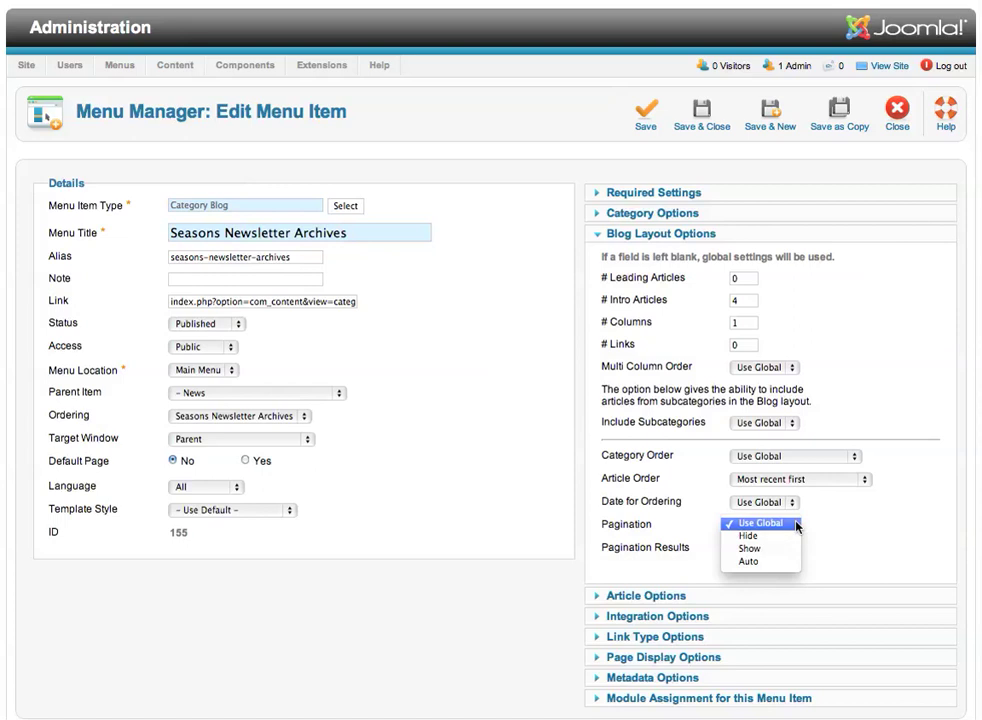
click(811, 526)
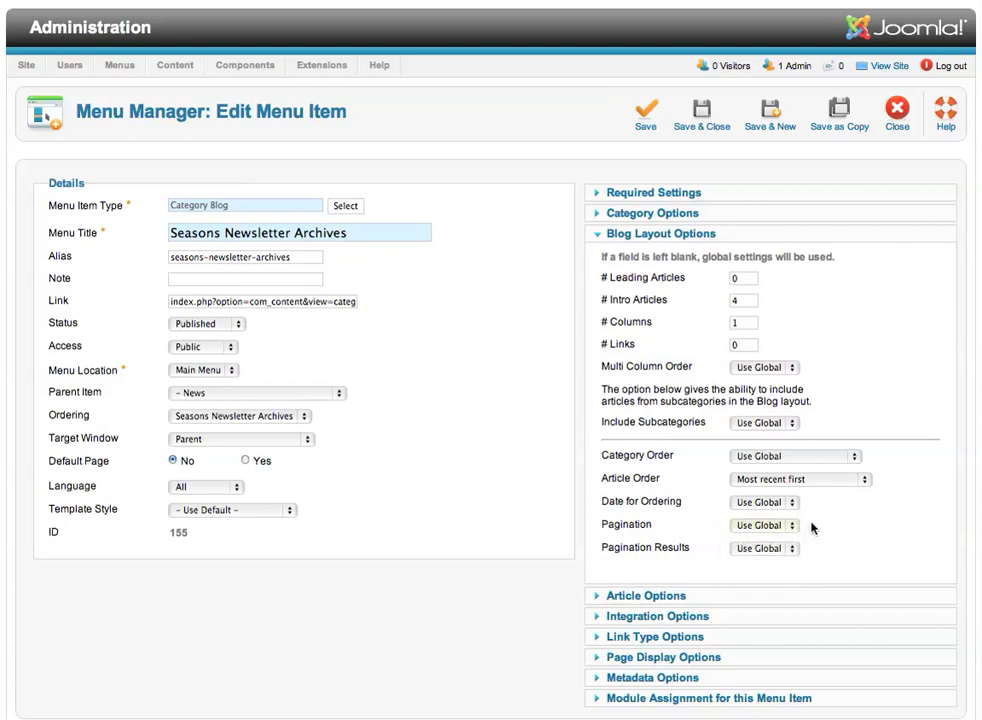
click(745, 323)
click(745, 344)
Step: Review the available Article Order choices for the newsletter blog layout
mouse_move(612, 484)
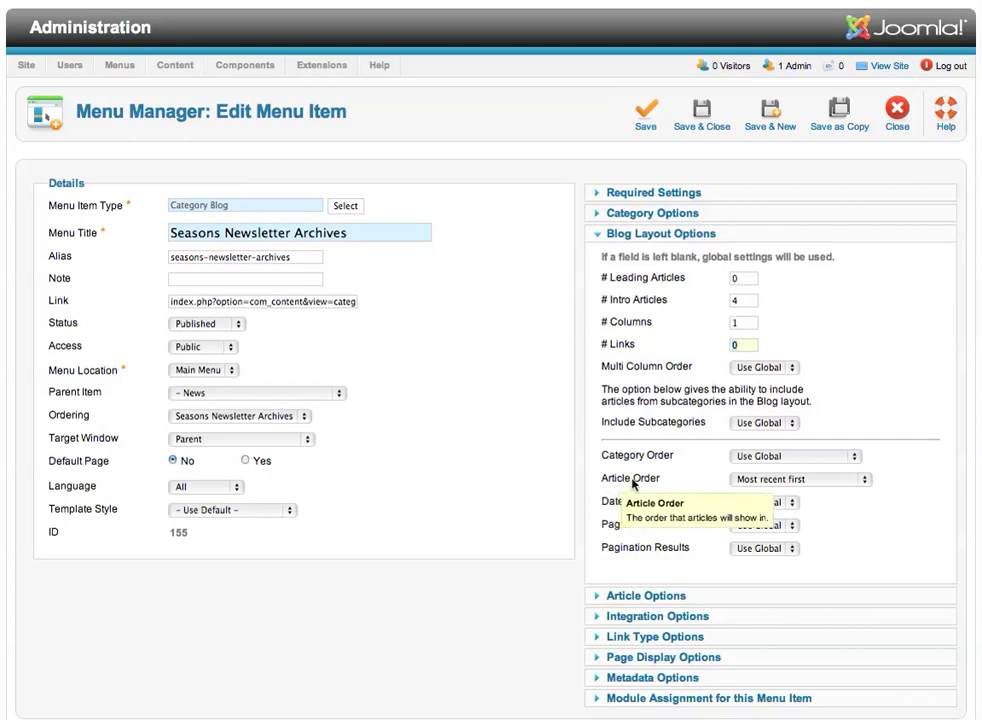
click(866, 481)
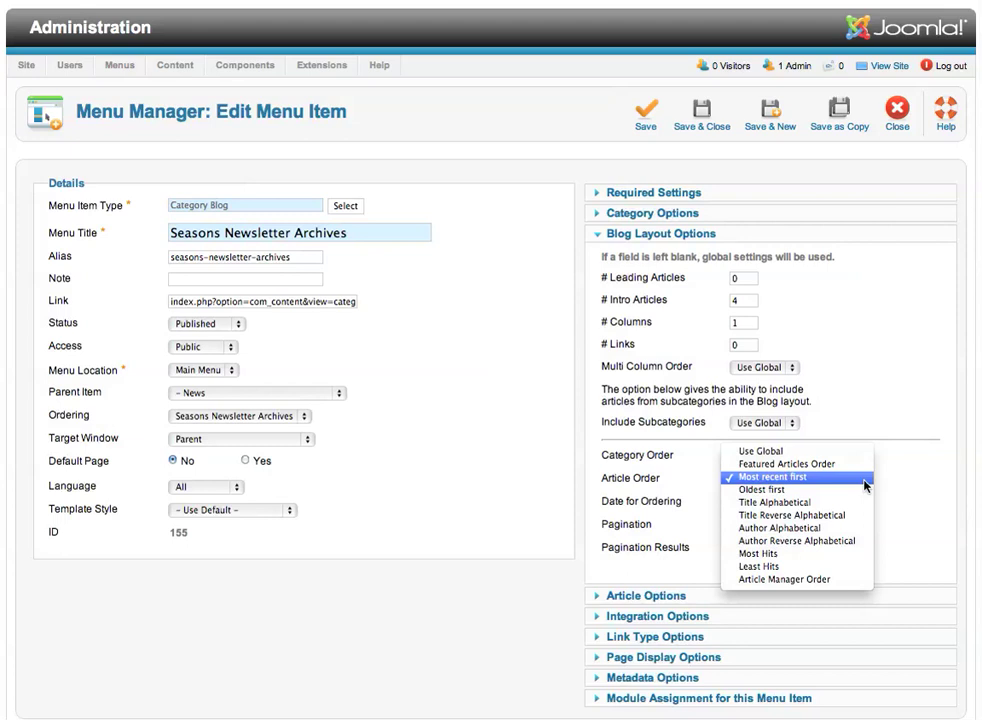
click(932, 542)
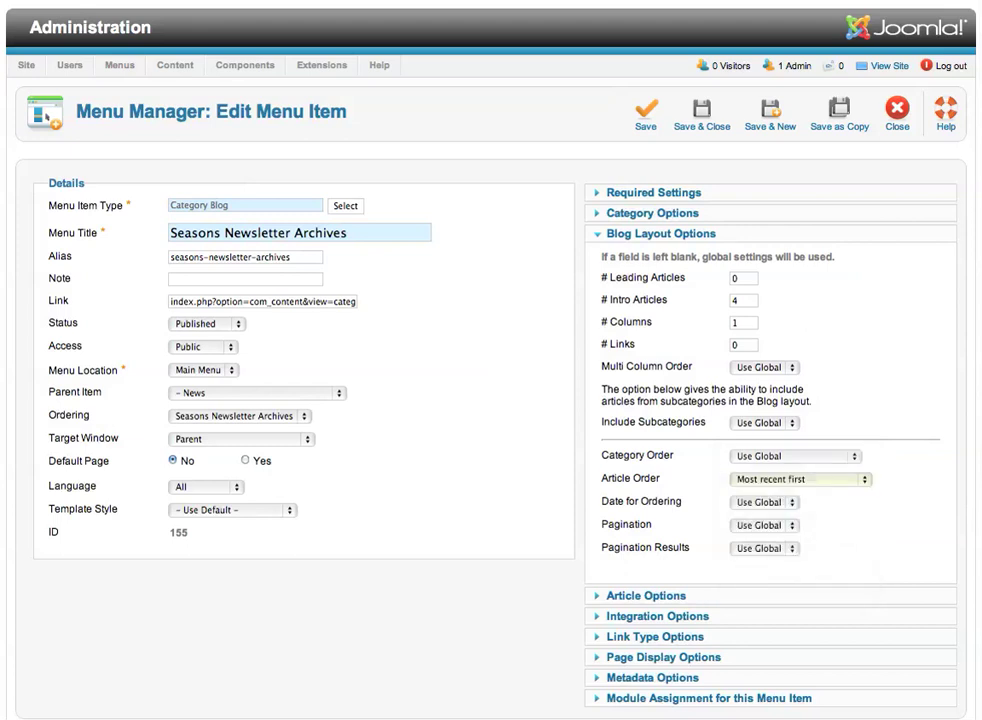